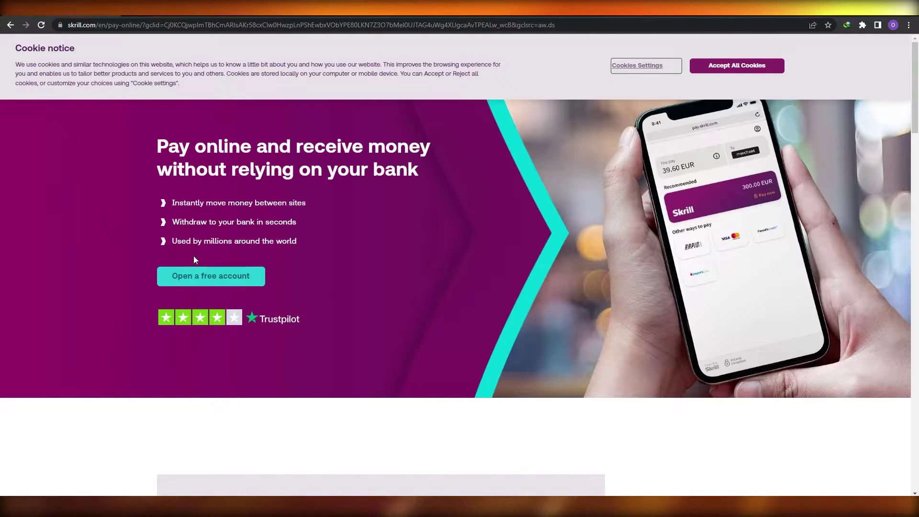
Step: Accept all cookies and start opening a free Skrill account
left_click(718, 67)
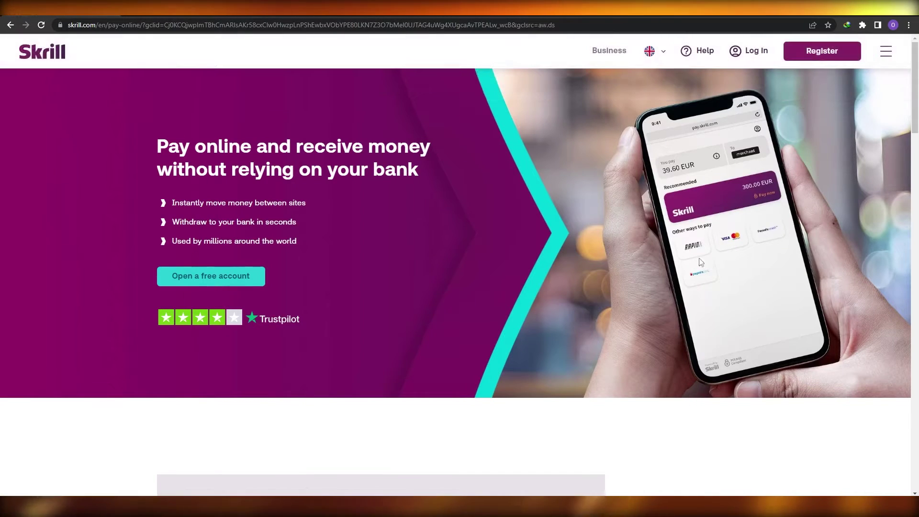
left_click(218, 282)
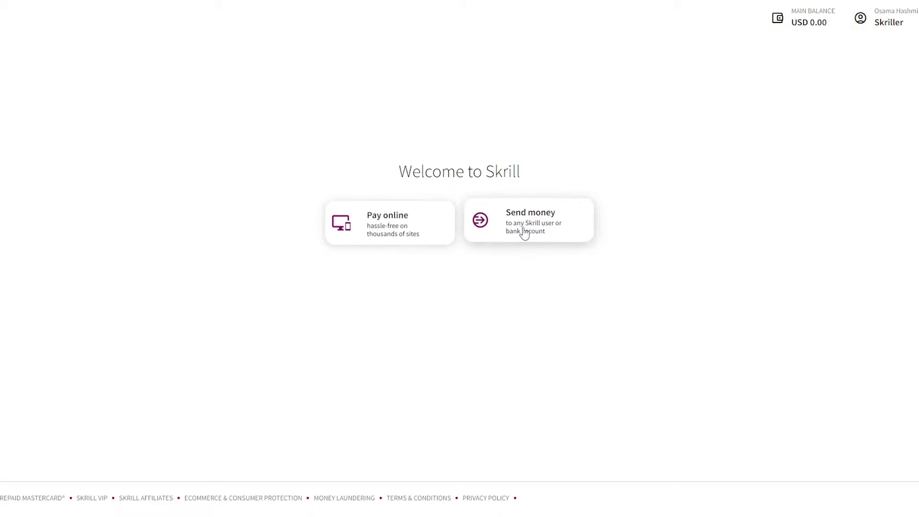
Step: Choose paying online as the purpose of the account and get started with completing the registration
left_click(419, 222)
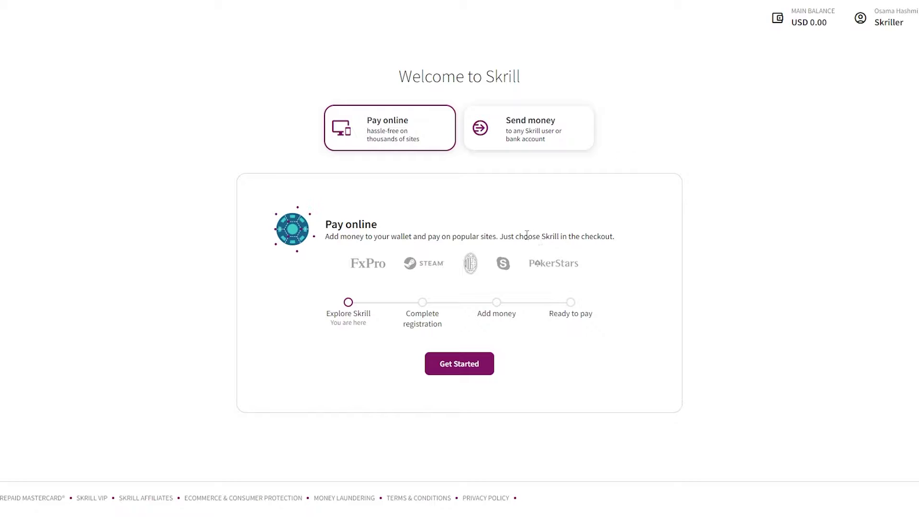
triple_click(363, 306)
left_click(378, 348)
left_click(468, 366)
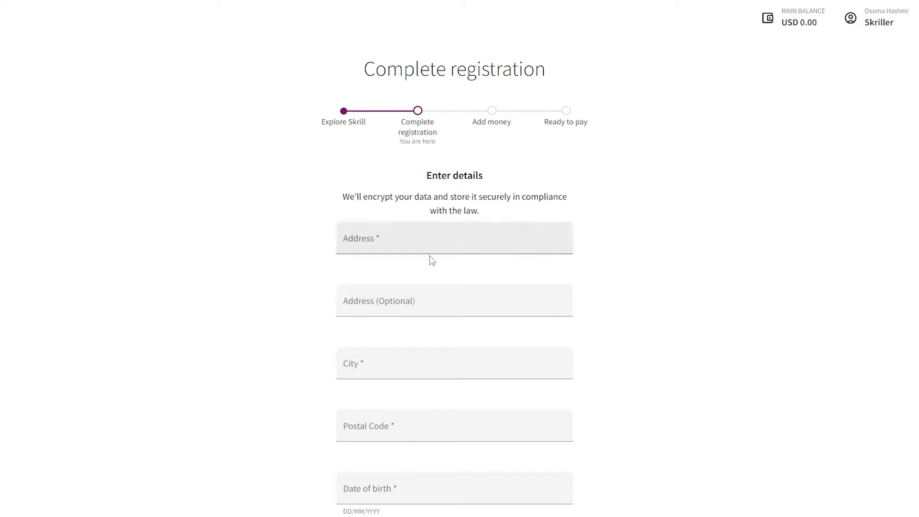
Step: Examine the registration form's required details, from address and date of birth to nationality and phone number
scroll(432, 259, "down", 2)
scroll(419, 199, "down", 2)
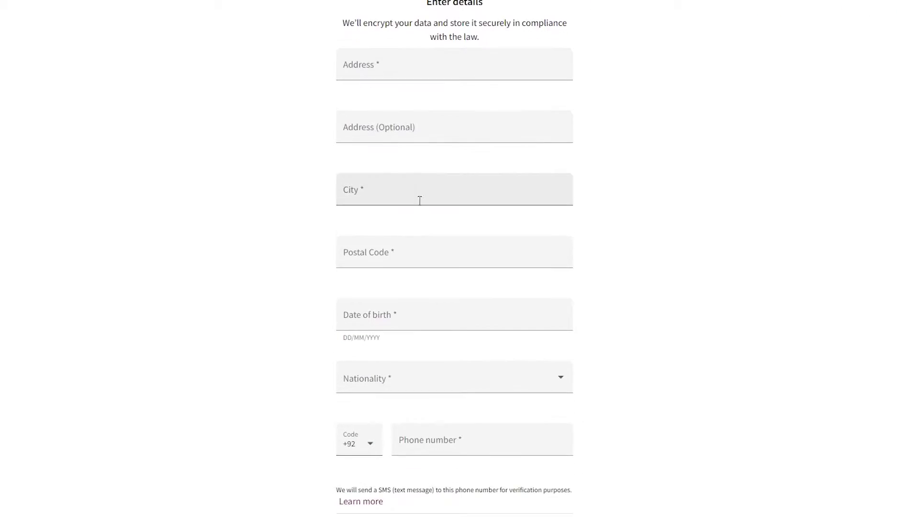
scroll(423, 368, "up", 4)
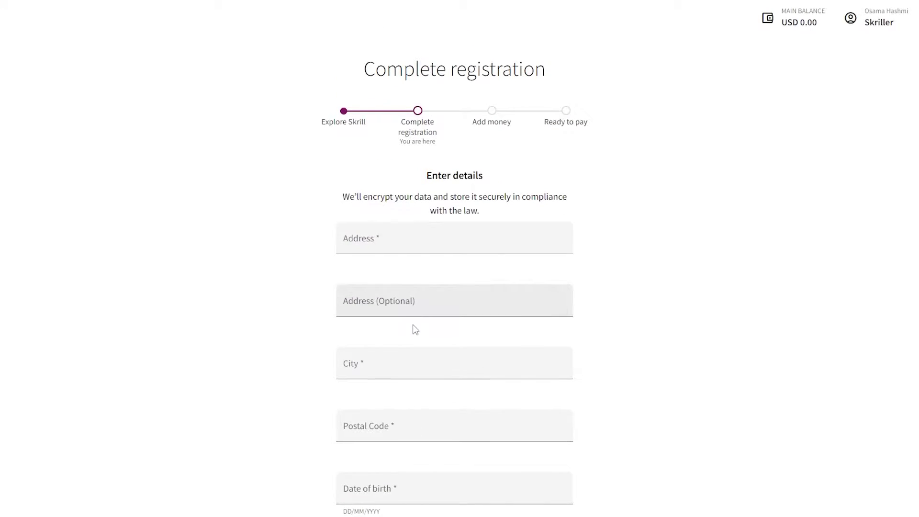
scroll(413, 328, "down", 2)
scroll(419, 421, "down", 4)
scroll(431, 392, "up", 5)
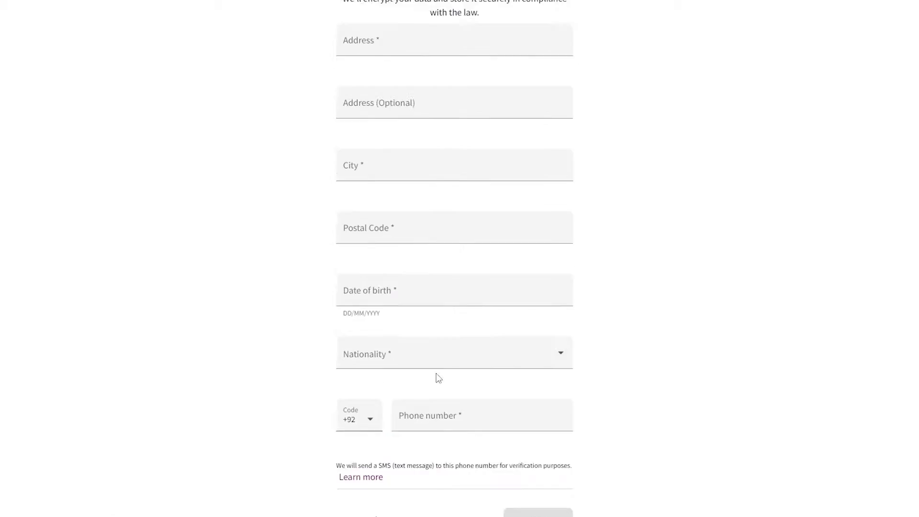
left_click(422, 243)
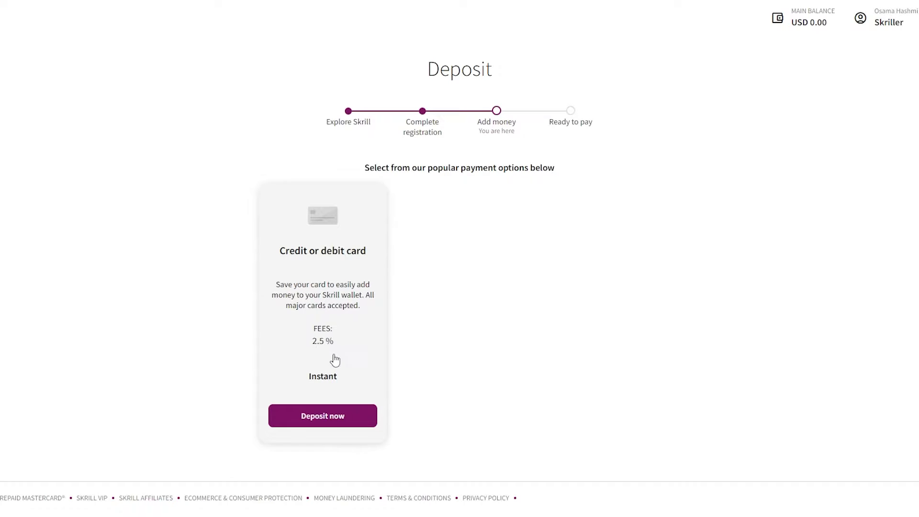
Step: Set up a credit or debit card deposit of 1.07 USD, not available for payments on gambling sites
left_click(328, 424)
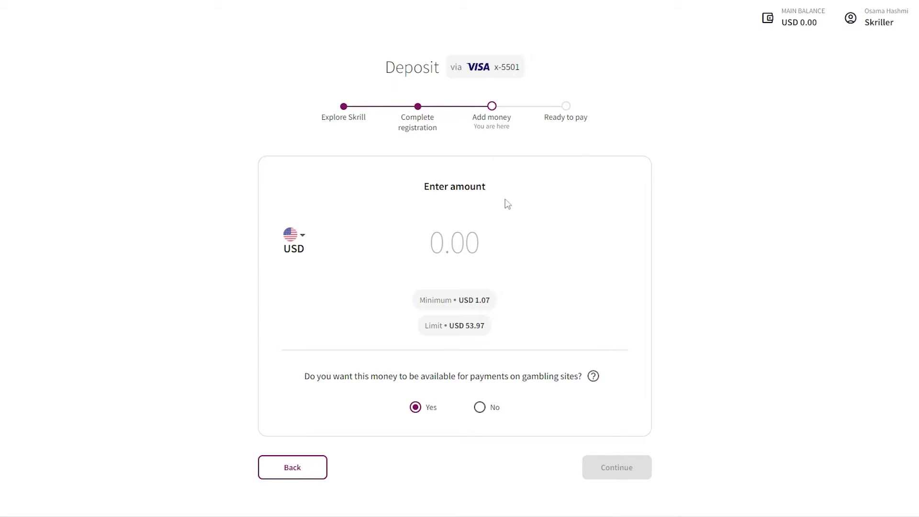
left_click(429, 242)
type("1.07")
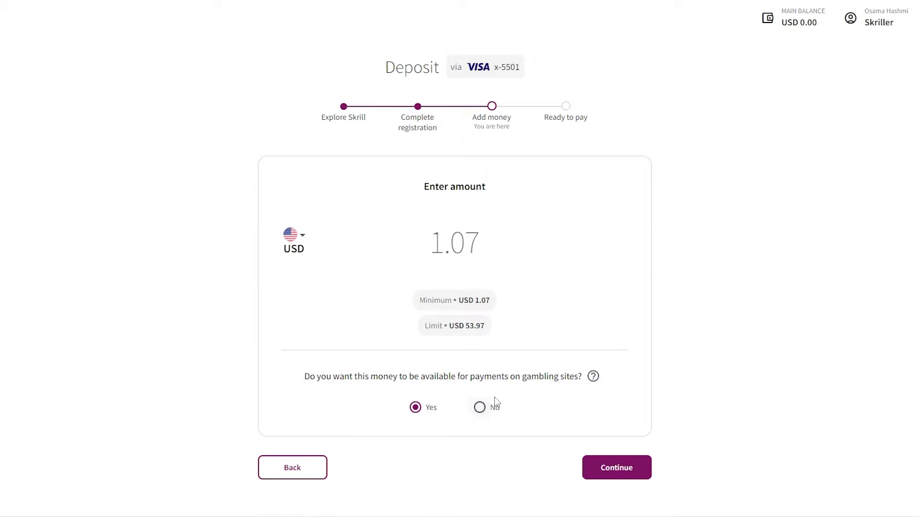
left_click(480, 407)
left_click(635, 475)
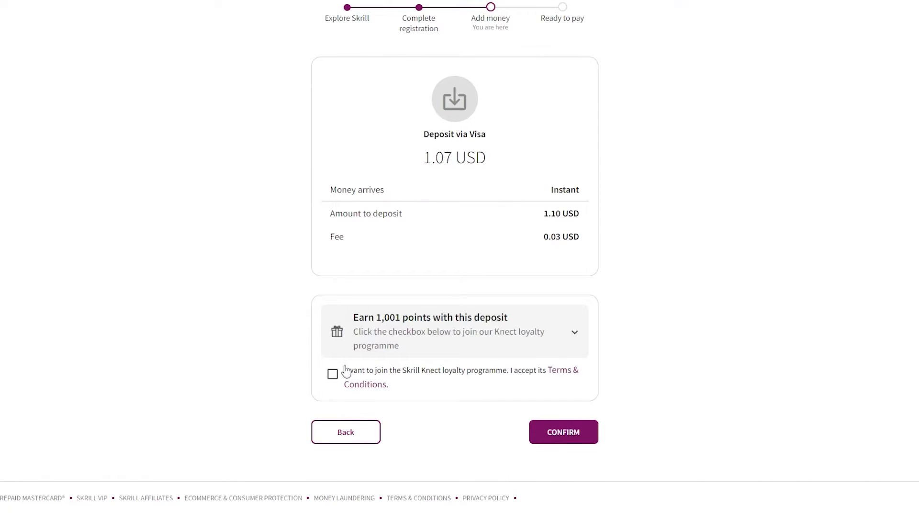
Step: Confirm the Visa deposit with the Knect loyalty programme option left unselected
left_click(333, 374)
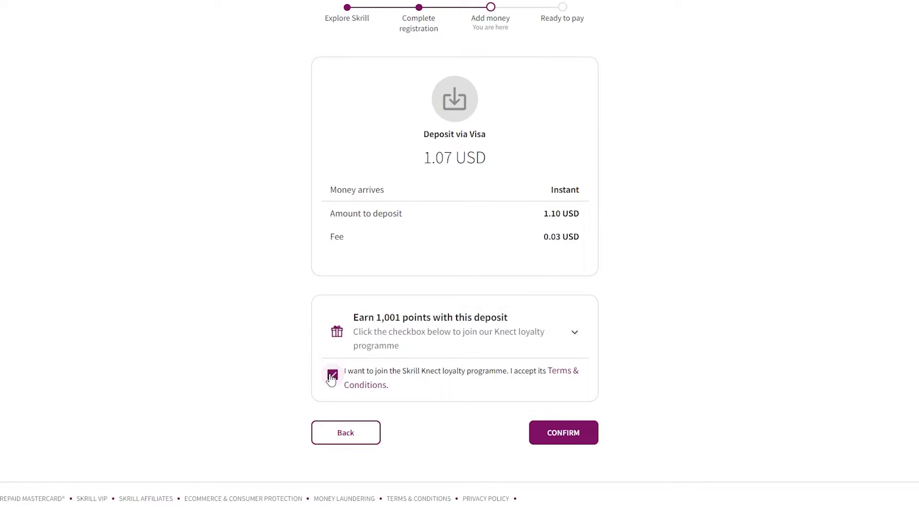
left_click(447, 378)
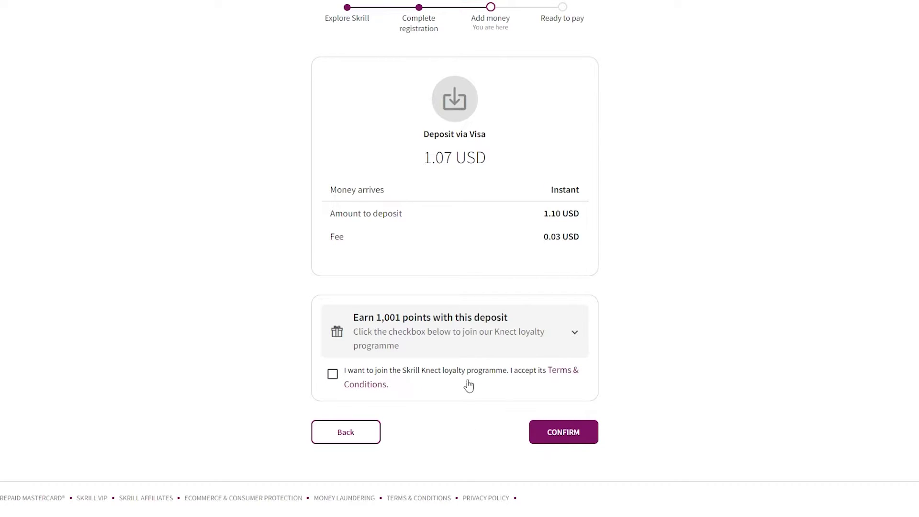
scroll(467, 386, "up", 2)
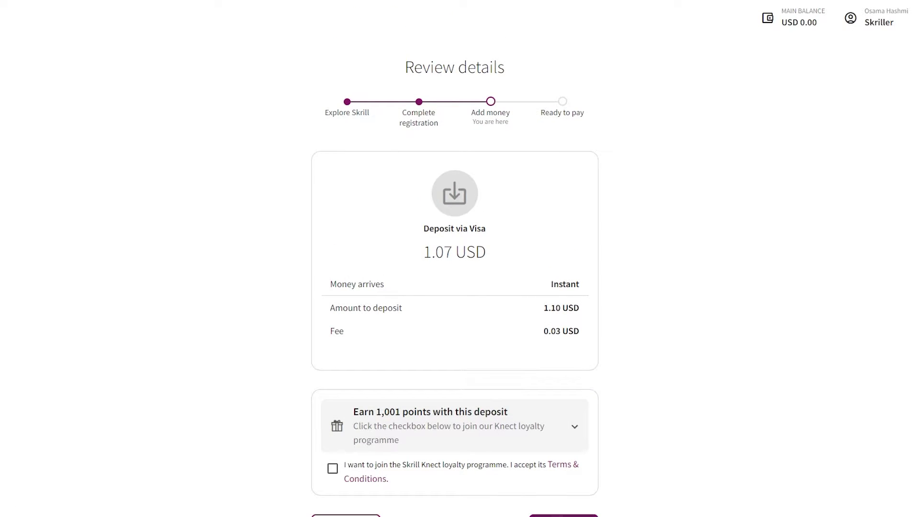
left_click(536, 515)
scroll(535, 510, "down", 1)
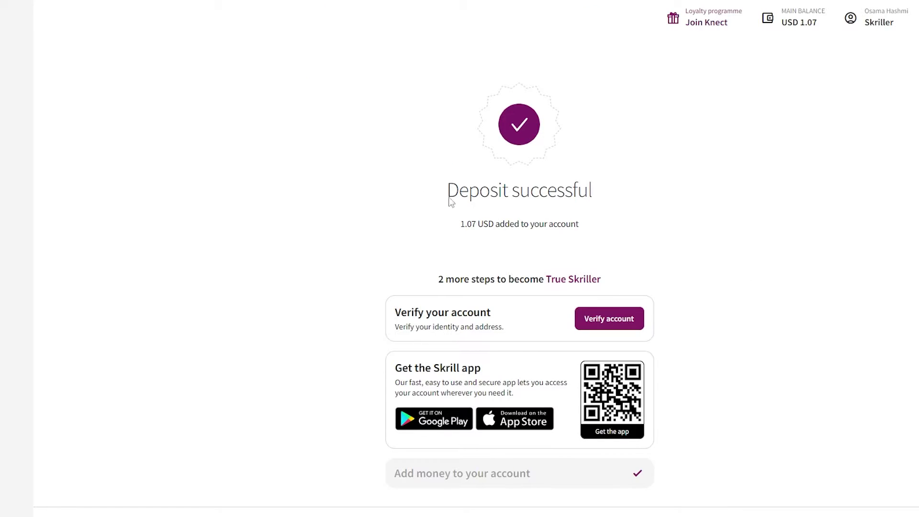
Step: Start the account verification from the deposit confirmation page and continue to the ID verification options
triple_click(453, 188)
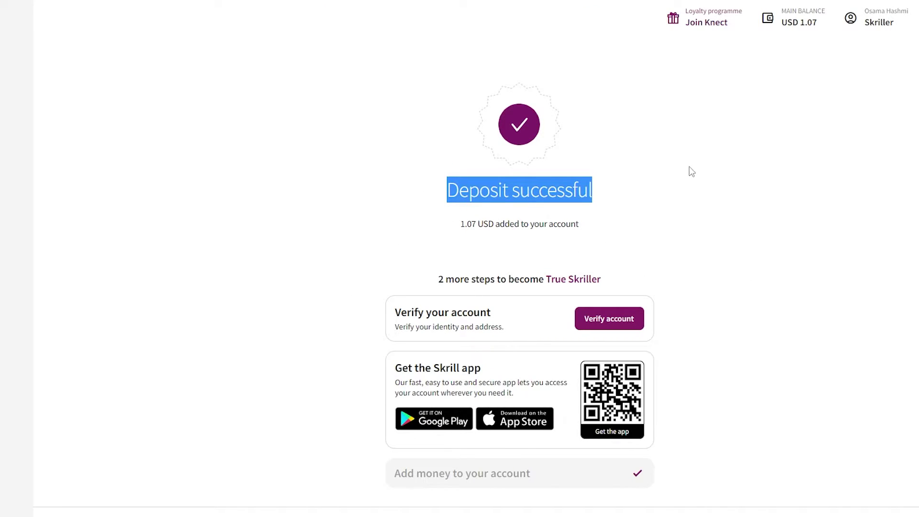
left_click(599, 325)
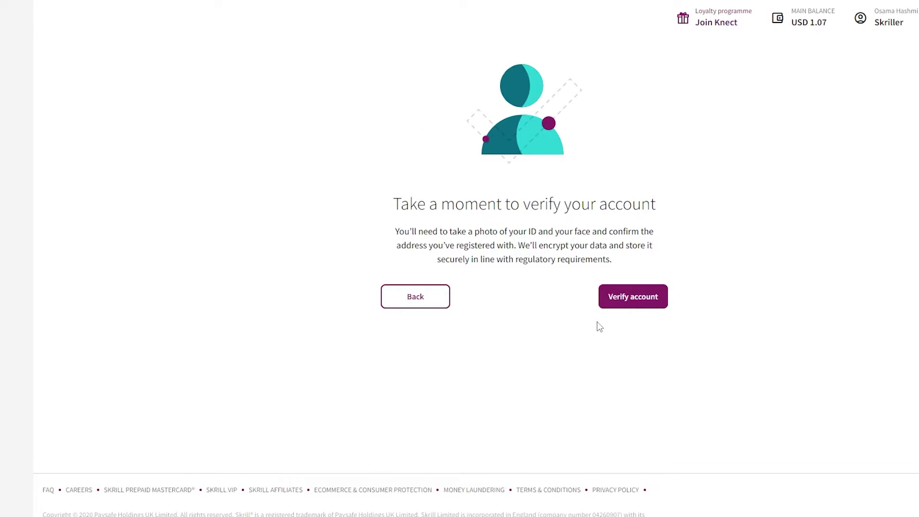
left_click(631, 302)
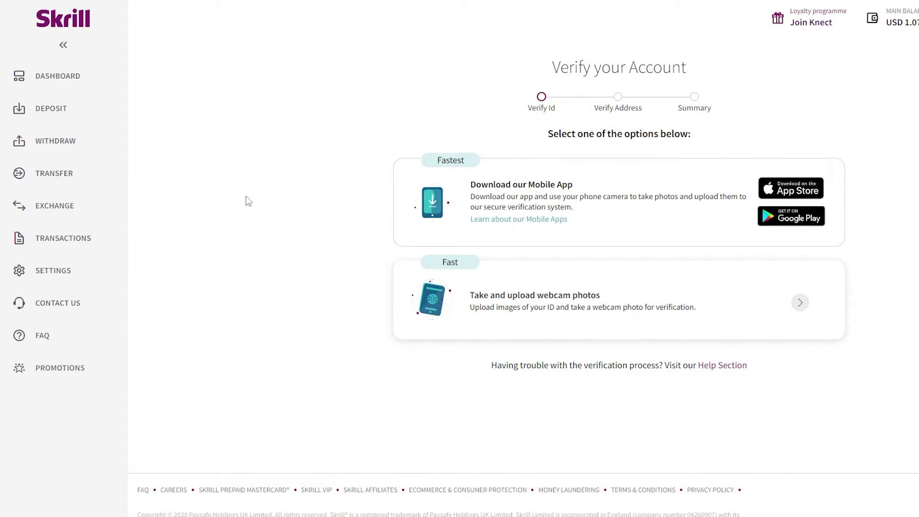
Step: Look through the account's Dashboard, Transfer, Deposit, Exchange and Transactions sections
left_click(64, 47)
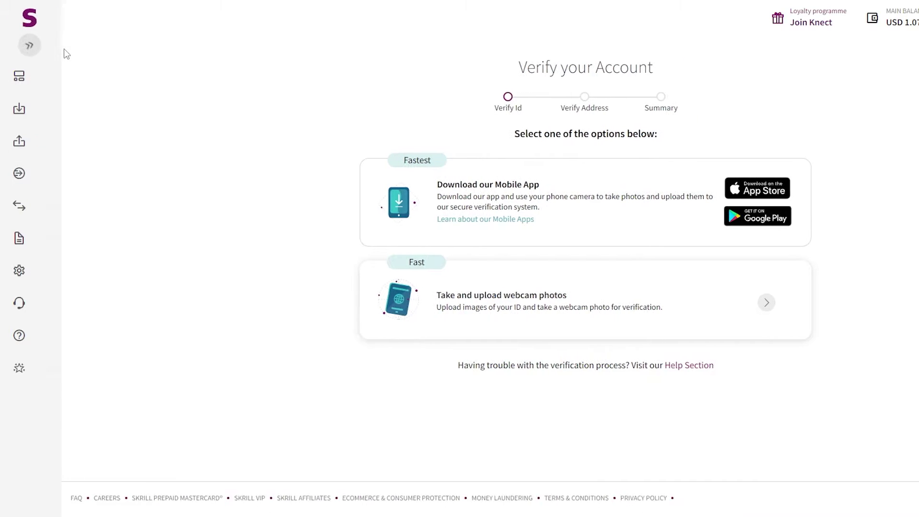
left_click(29, 45)
left_click(45, 78)
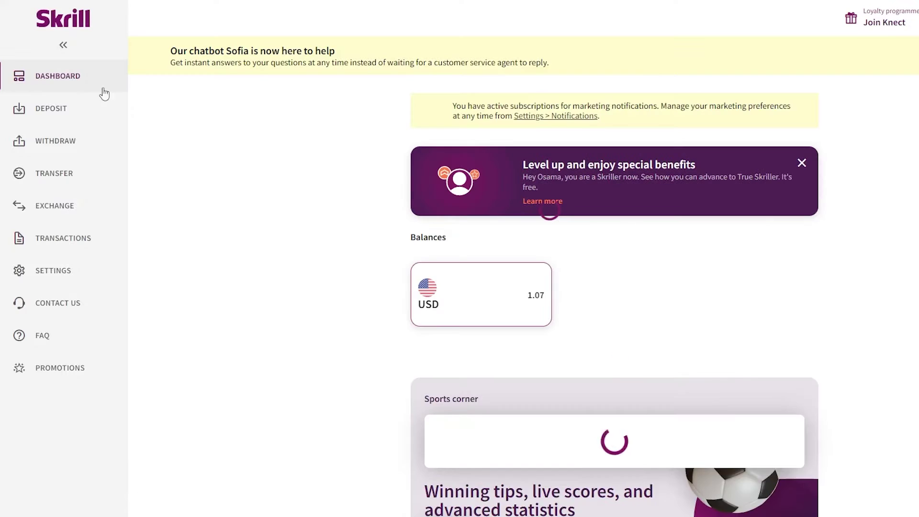
left_click(71, 173)
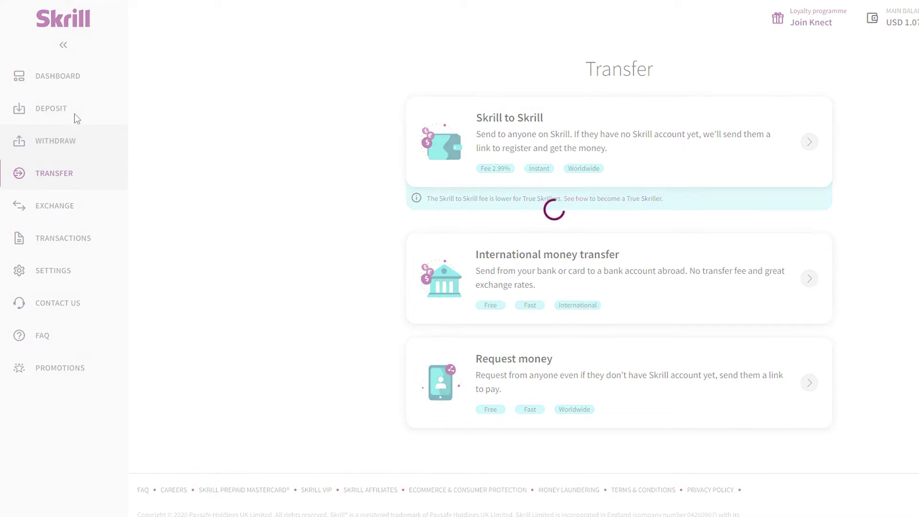
left_click(74, 108)
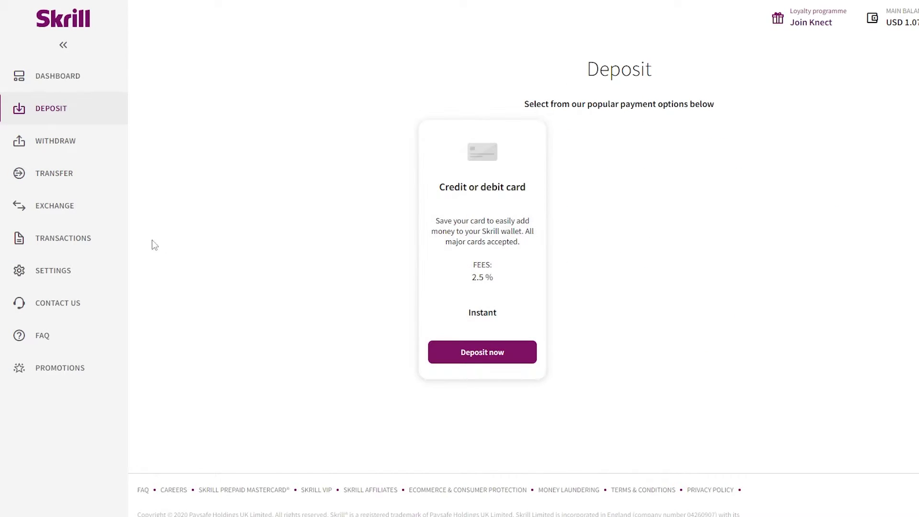
left_click(88, 212)
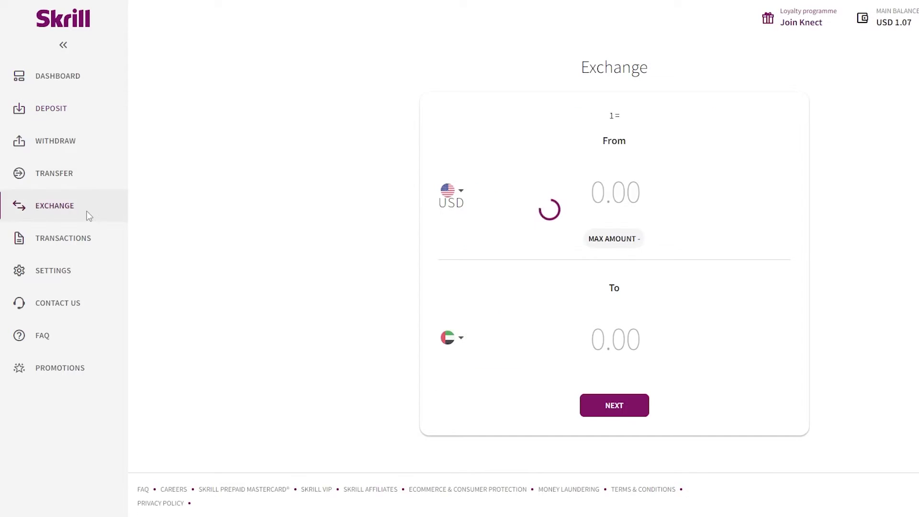
left_click(77, 237)
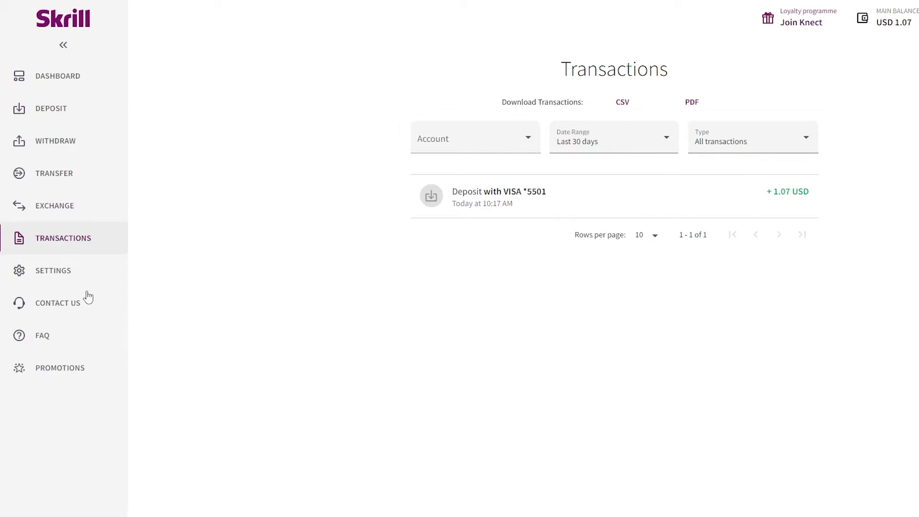
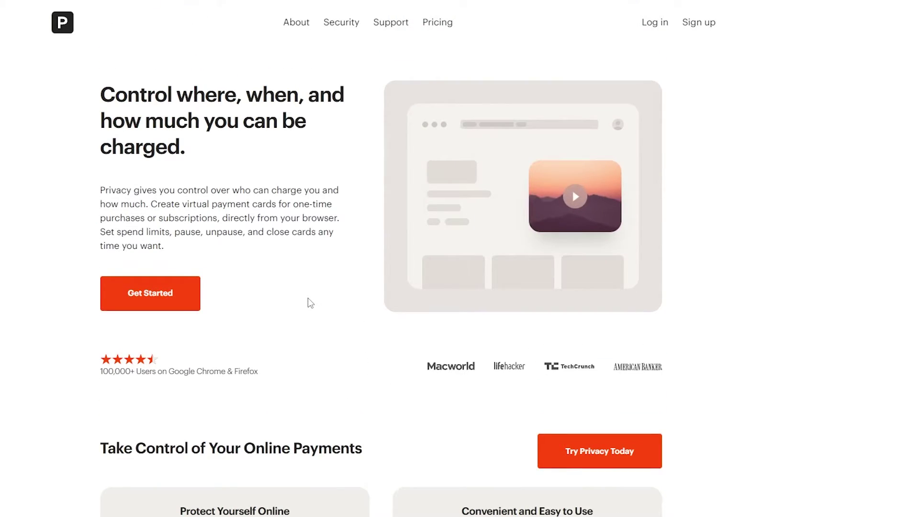
Step: On Privacy.com, sign up as a new user and confirm the email address from the verification message
left_click(161, 302)
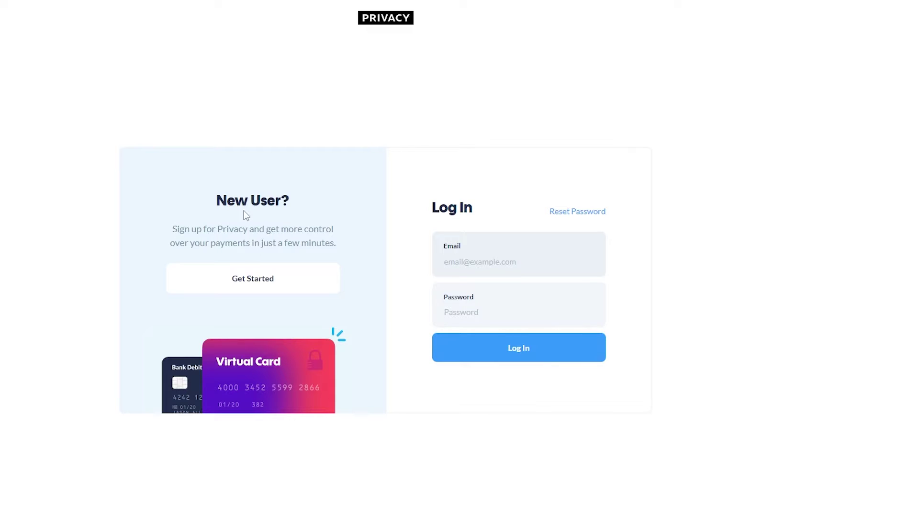
left_click(262, 282)
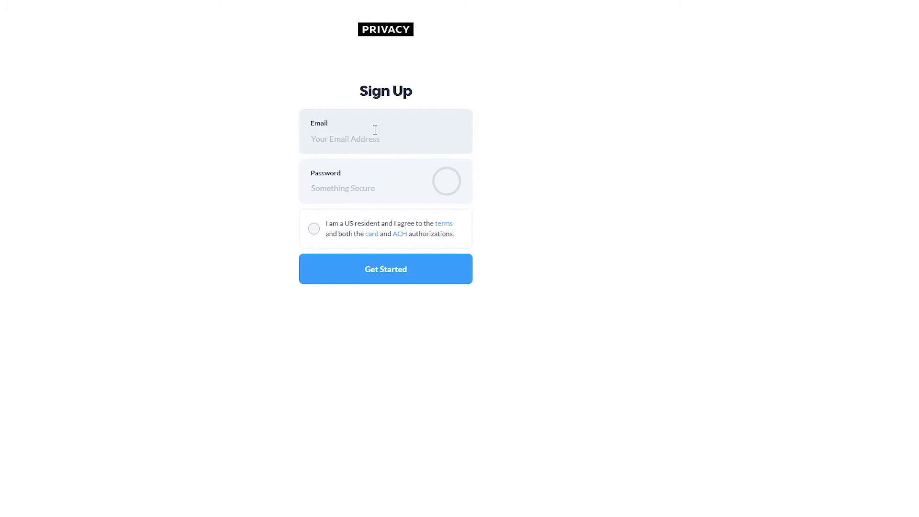
left_click(342, 269)
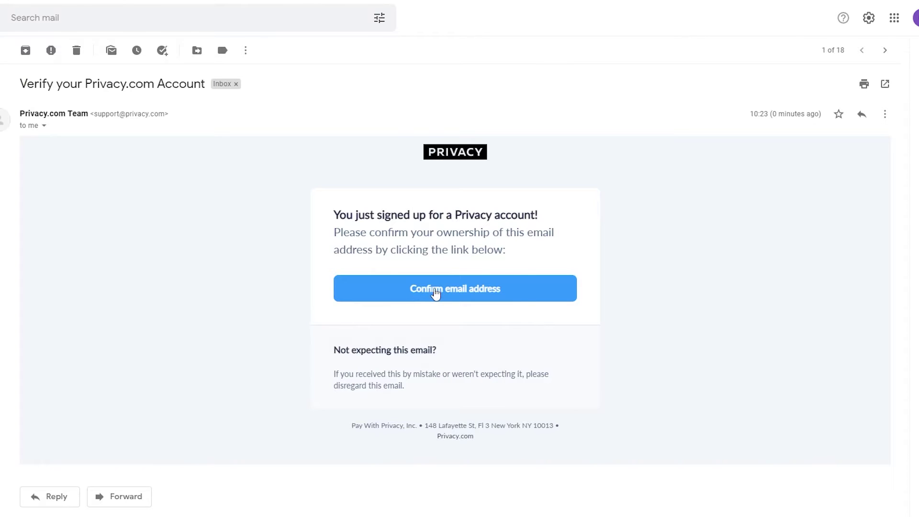
left_click(440, 293)
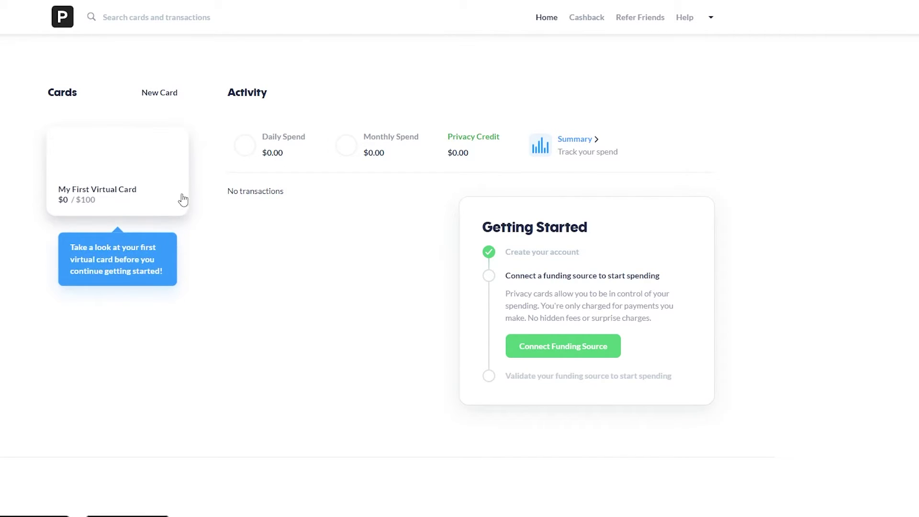
Step: View the personal-use details form for connecting a funding source to My First Virtual Card, and close it
left_click(143, 196)
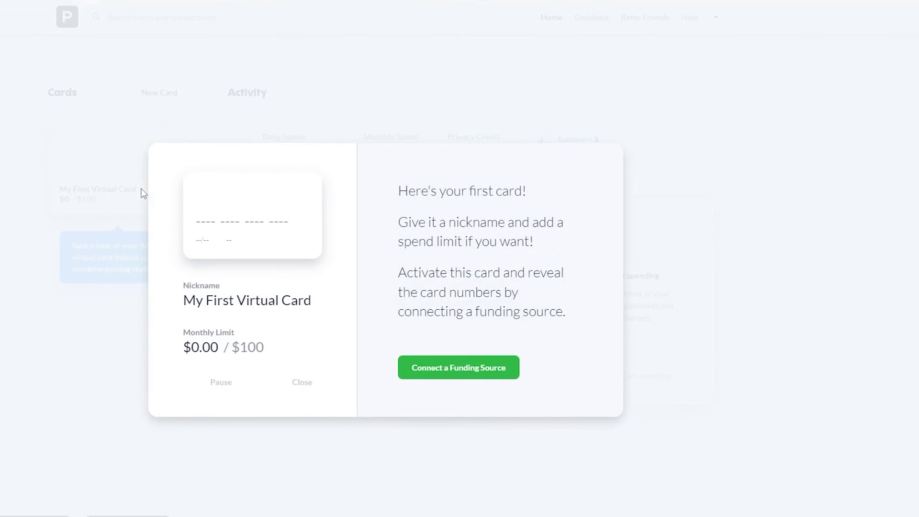
left_click(468, 378)
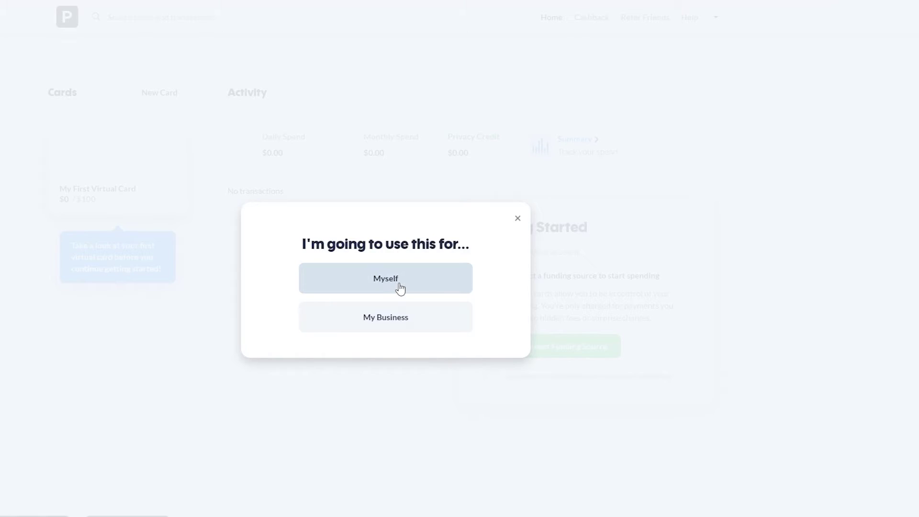
left_click(428, 281)
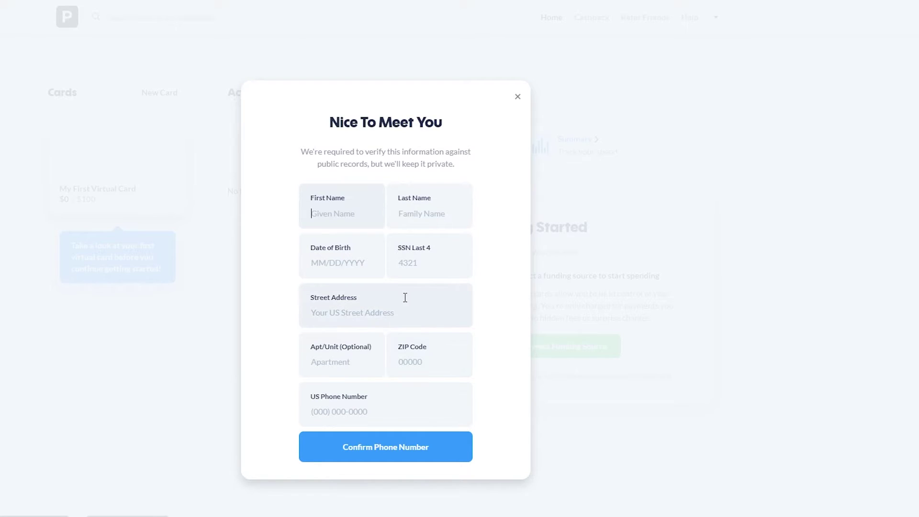
left_click(228, 226)
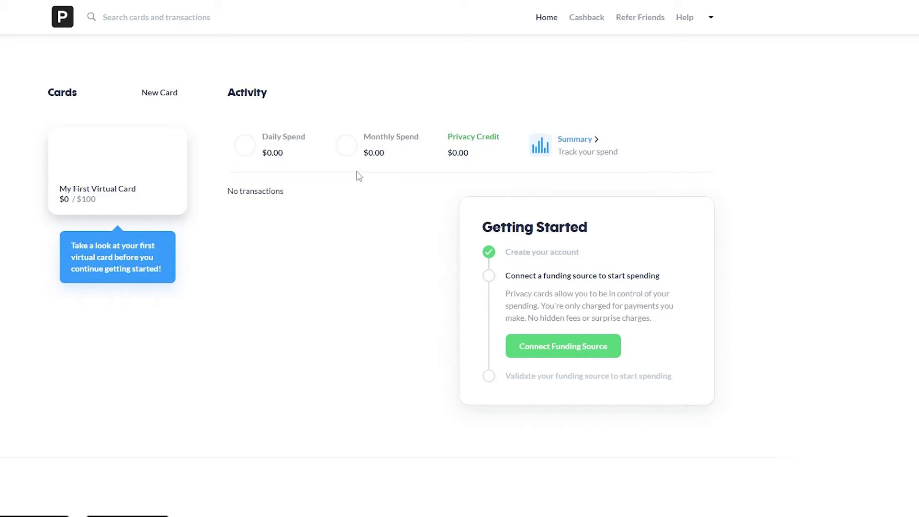
Step: Look over the Privacy home page and reopen the details of My First Virtual Card
mouse_move(351, 161)
scroll(229, 205, "down", 3)
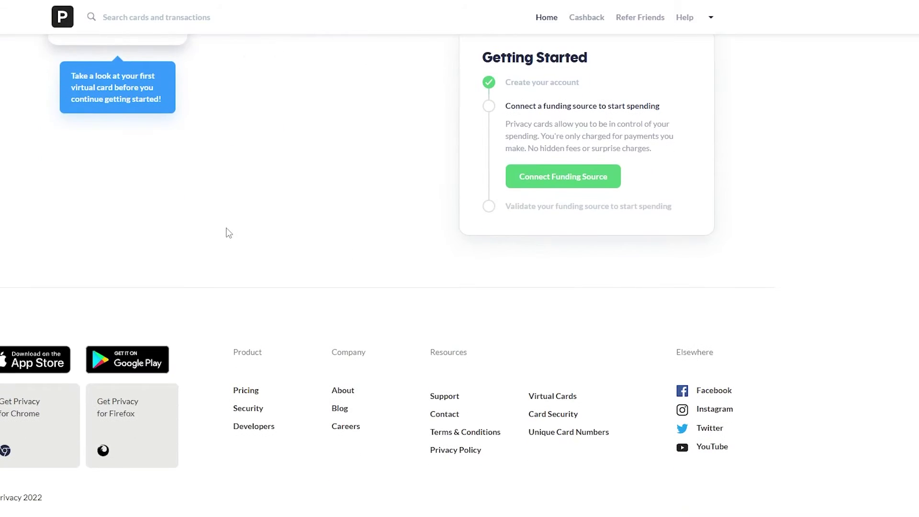
scroll(229, 233, "up", 2)
left_click(140, 142)
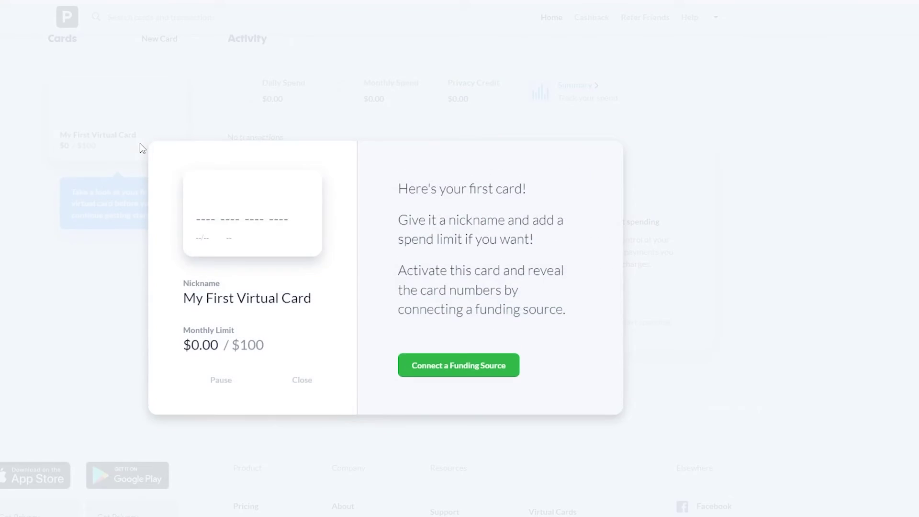
Step: View the identity verification form for connecting a funding source from the first virtual card's details, and close it
left_click(443, 372)
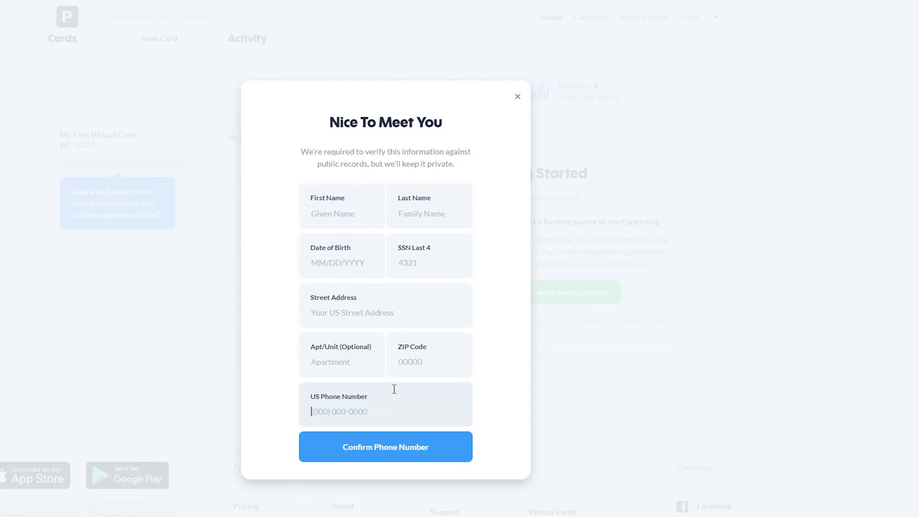
left_click(518, 102)
scroll(346, 327, "up", 1)
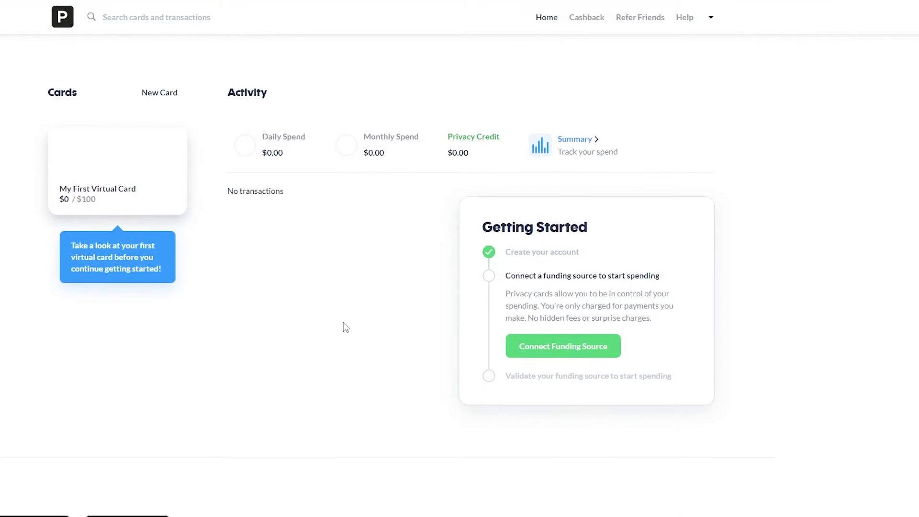
Step: Start a new virtual card and give it the suggested Netflix nickname and design
left_click(166, 99)
left_click(376, 293)
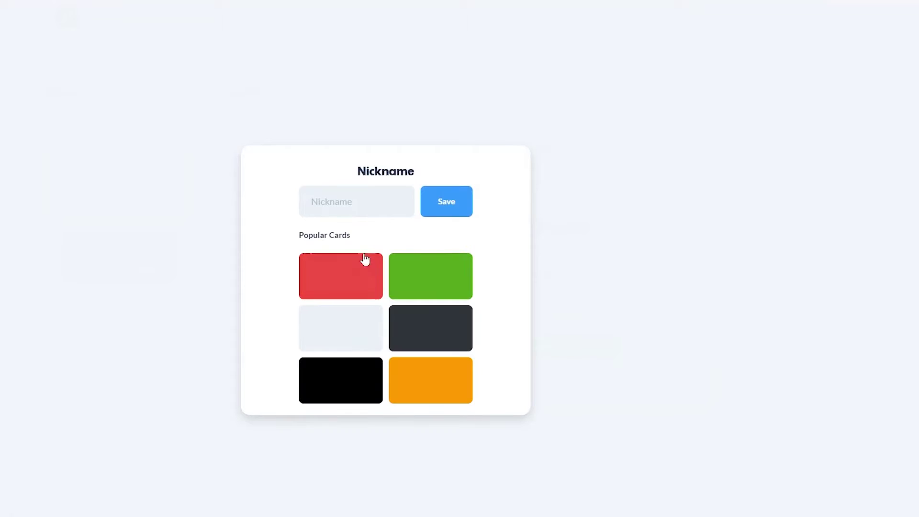
left_click(335, 280)
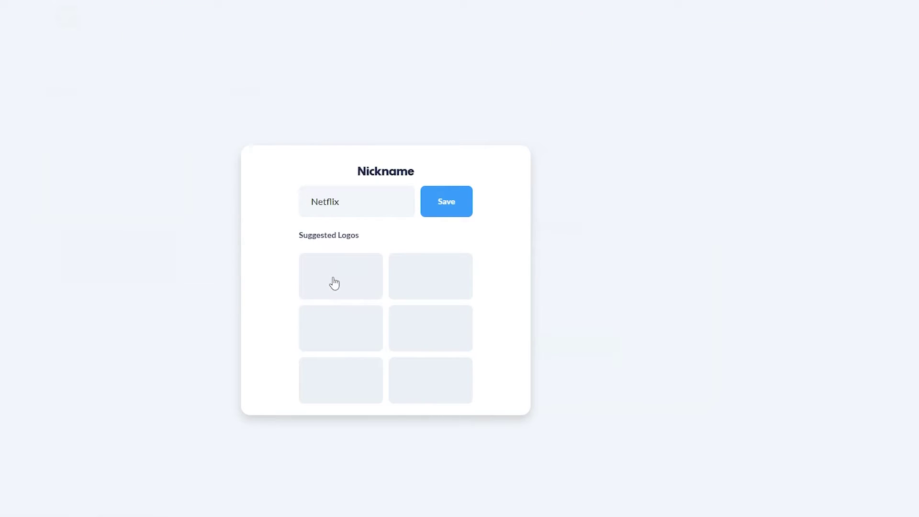
left_click(448, 206)
Step: Set a $10 per month spend limit for the Netflix card and submit the card for creation
left_click(375, 352)
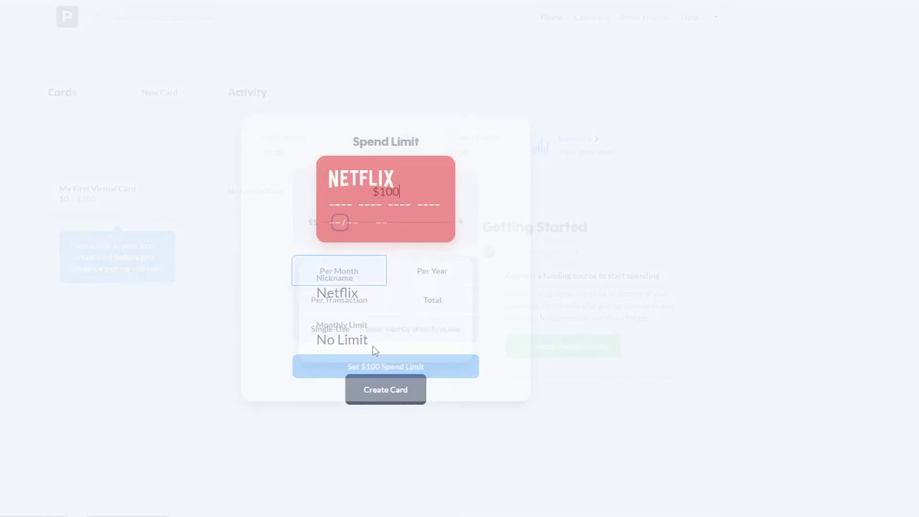
left_click_drag(340, 243, 332, 247)
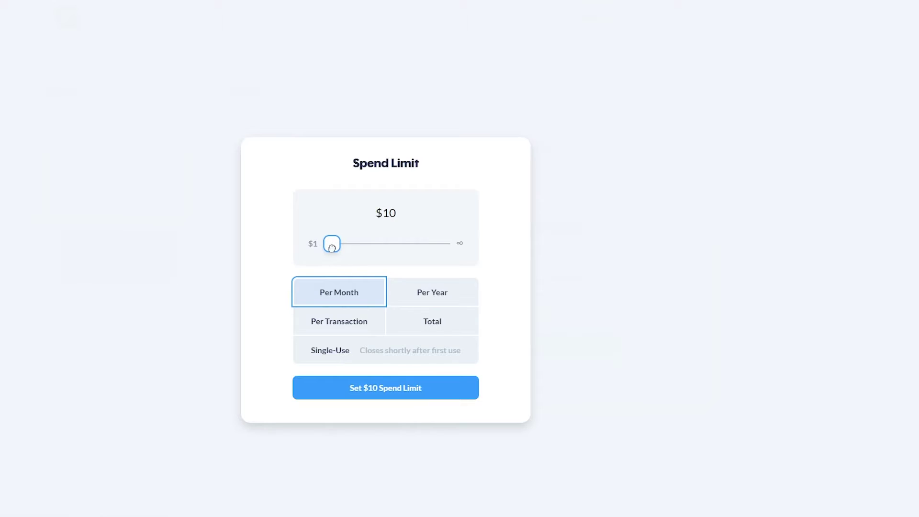
left_click(378, 391)
left_click(385, 398)
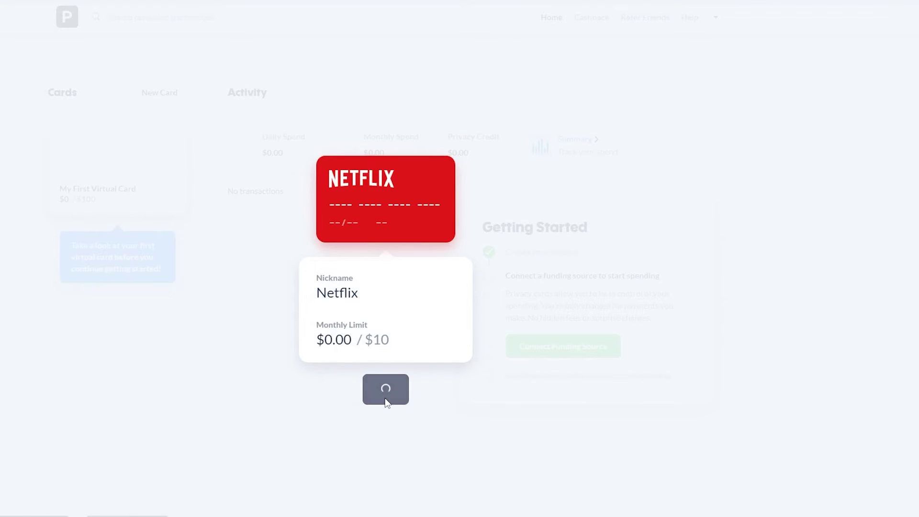
left_click(386, 400)
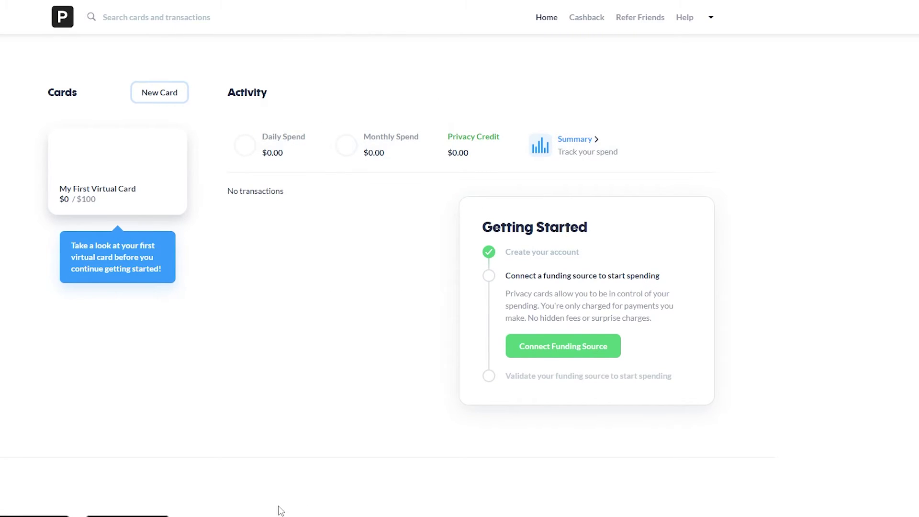
scroll(300, 472, "down", 3)
scroll(301, 473, "up", 3)
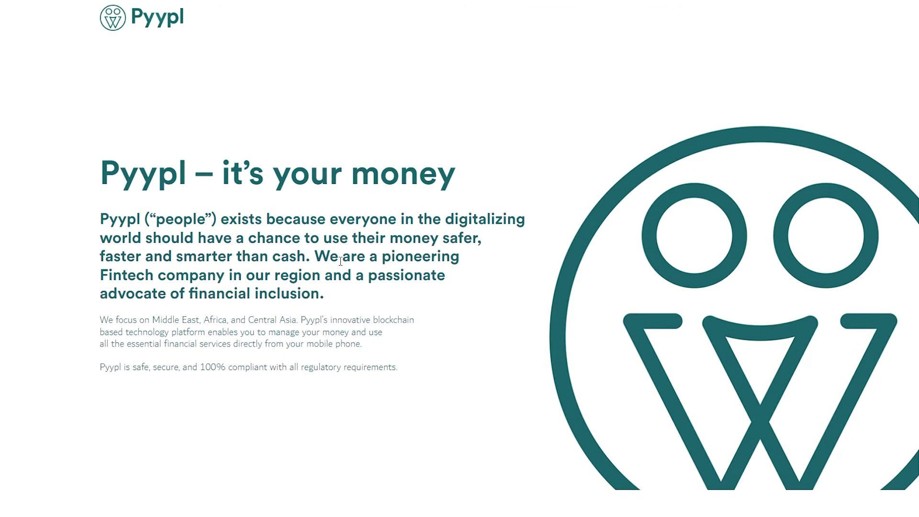
Step: On the Pyypl website, look through the company introduction, the feature list and the app download options
scroll(337, 257, "down", 5)
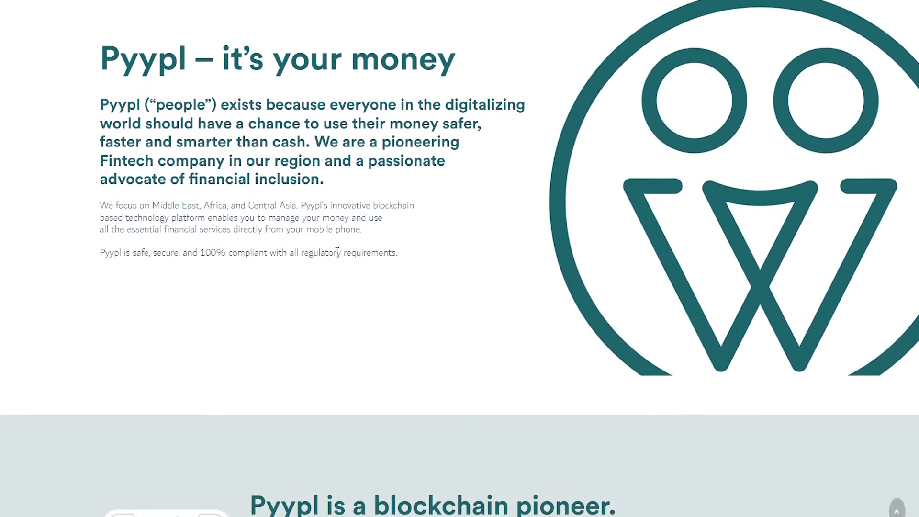
scroll(336, 257, "up", 5)
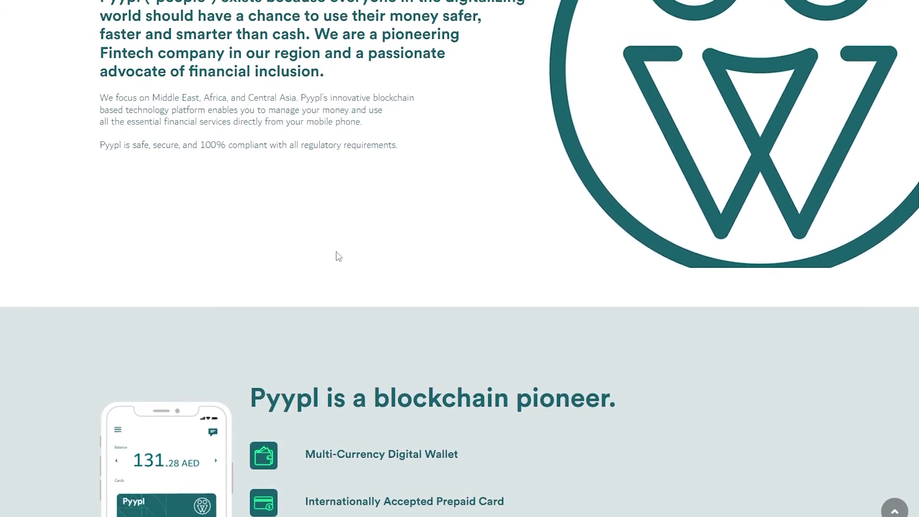
scroll(342, 258, "down", 6)
scroll(285, 260, "up", 3)
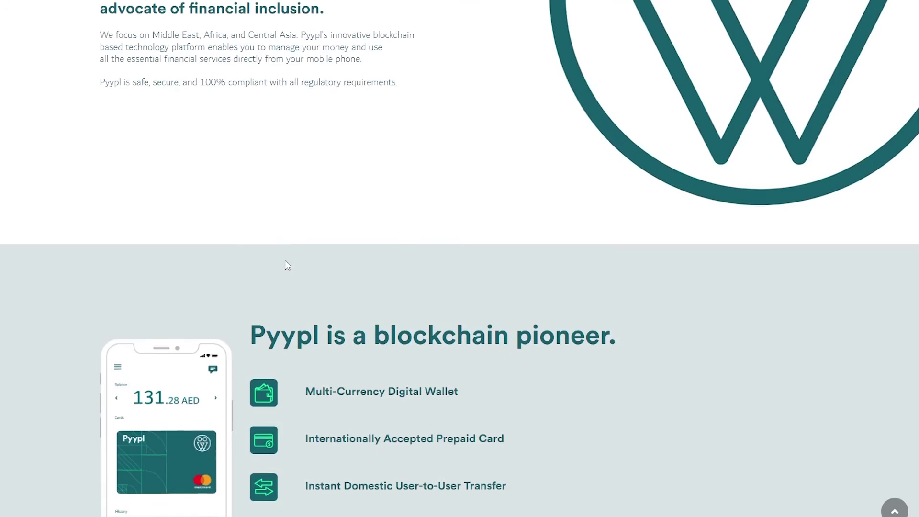
scroll(285, 260, "down", 4)
scroll(201, 287, "down", 3)
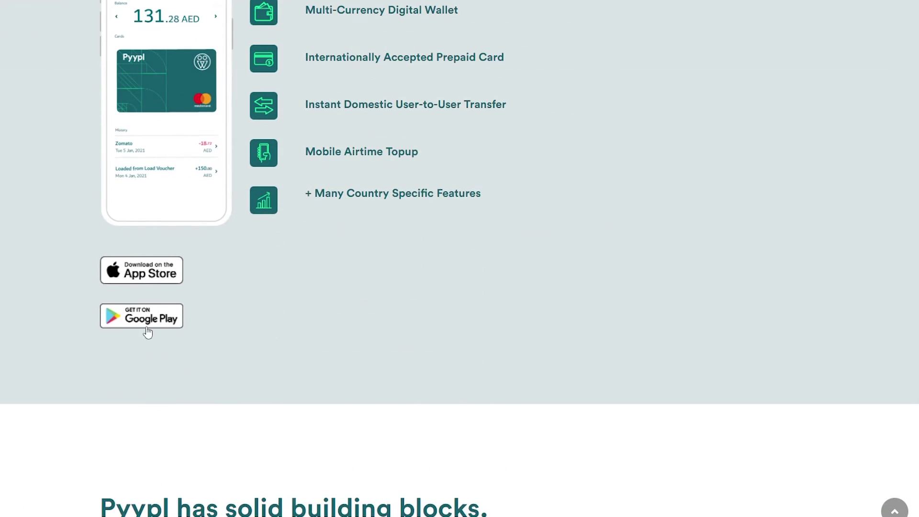